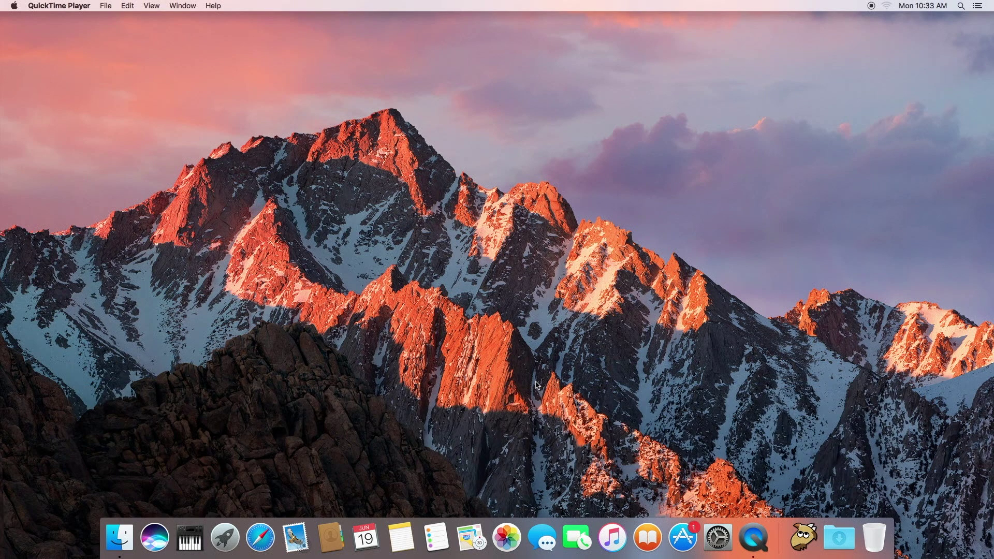
- In Safari, open the tonymacx86.com favorite and go to its Downloads section
click(261, 533)
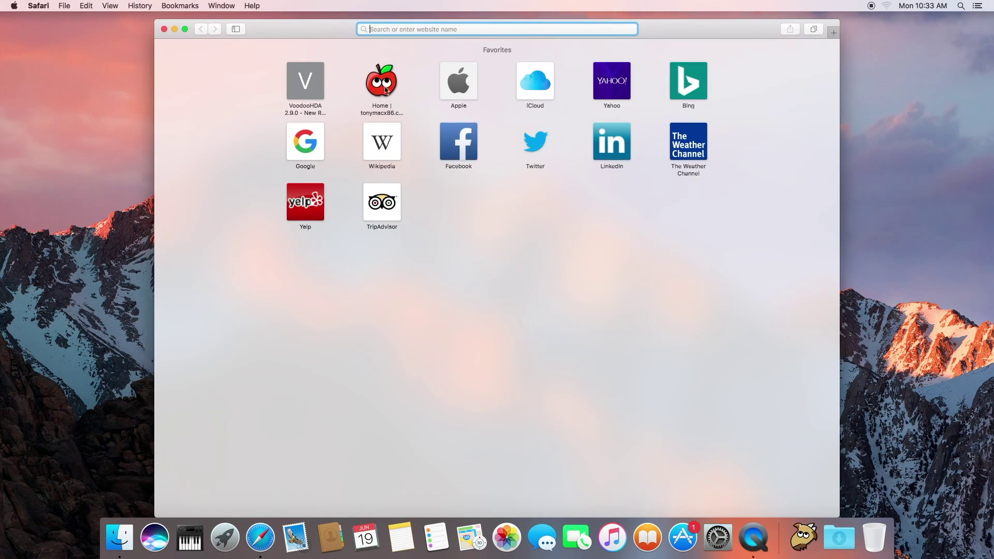
click(385, 91)
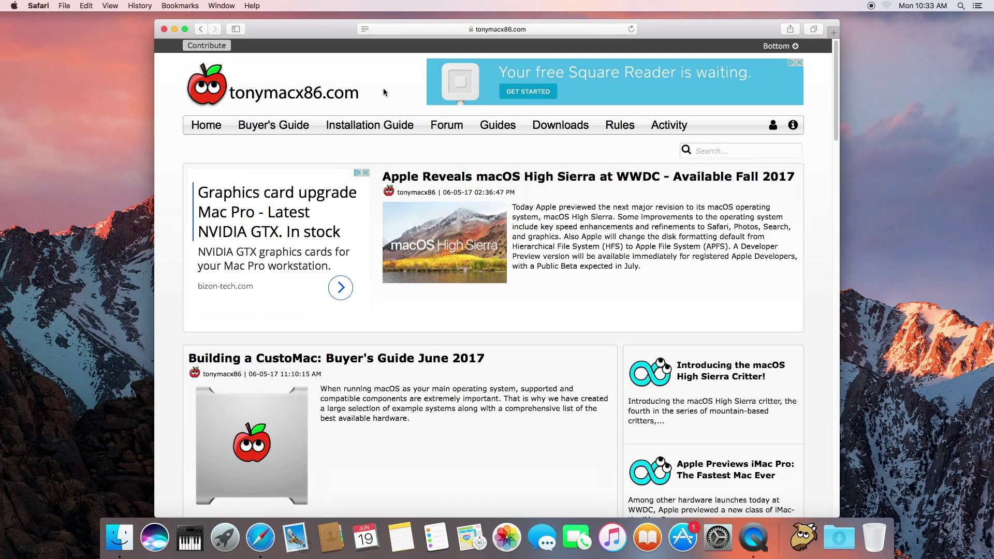
mouse_move(560, 127)
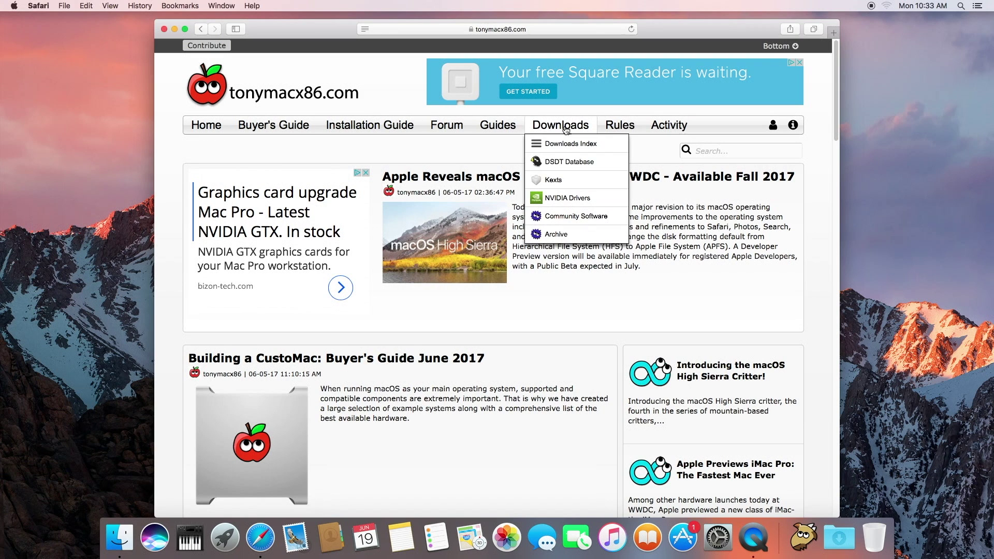
click(566, 123)
- Download MultiBeast - Sierra 9.1.0 and check the download's progress
scroll(433, 277, down, 5)
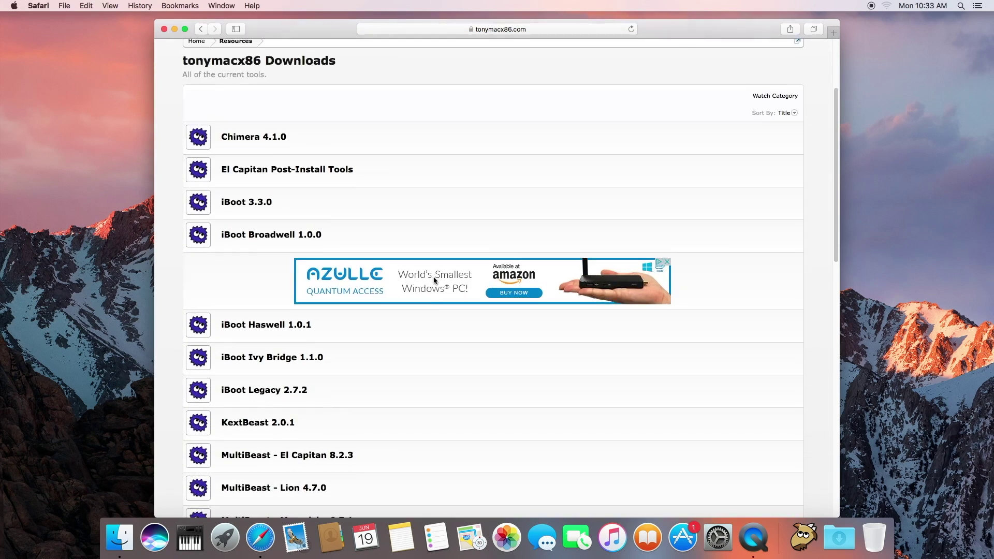
scroll(434, 280, down, 5)
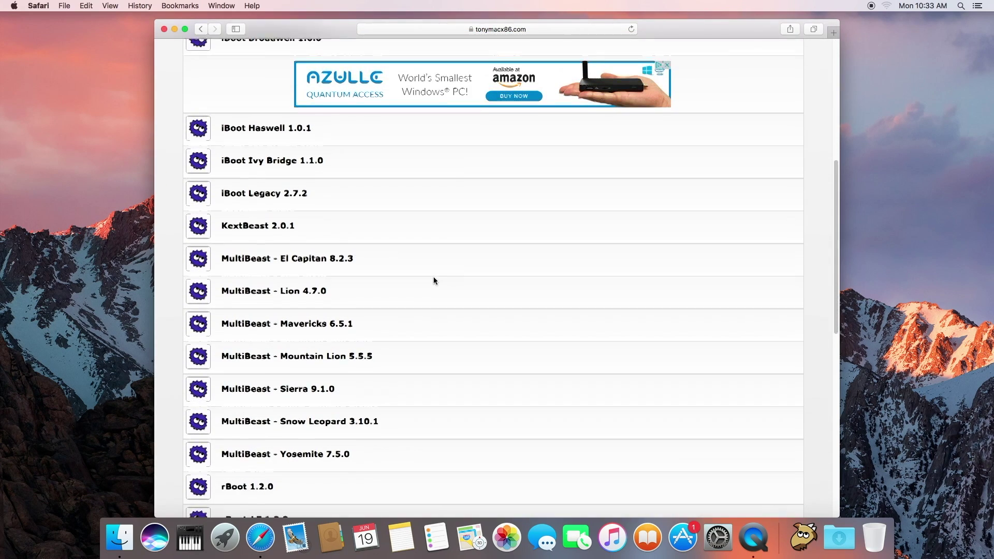
scroll(433, 278, down, 5)
click(301, 254)
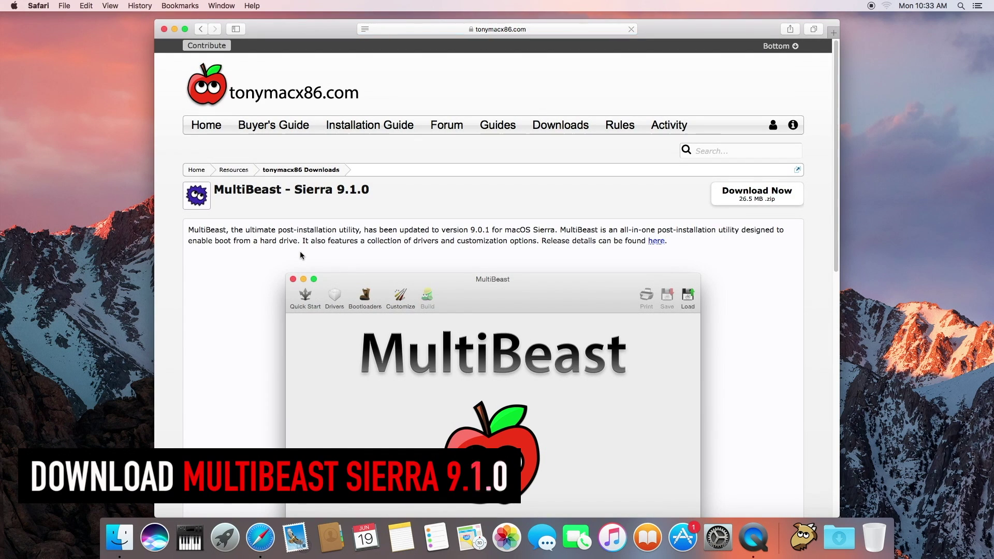
click(758, 198)
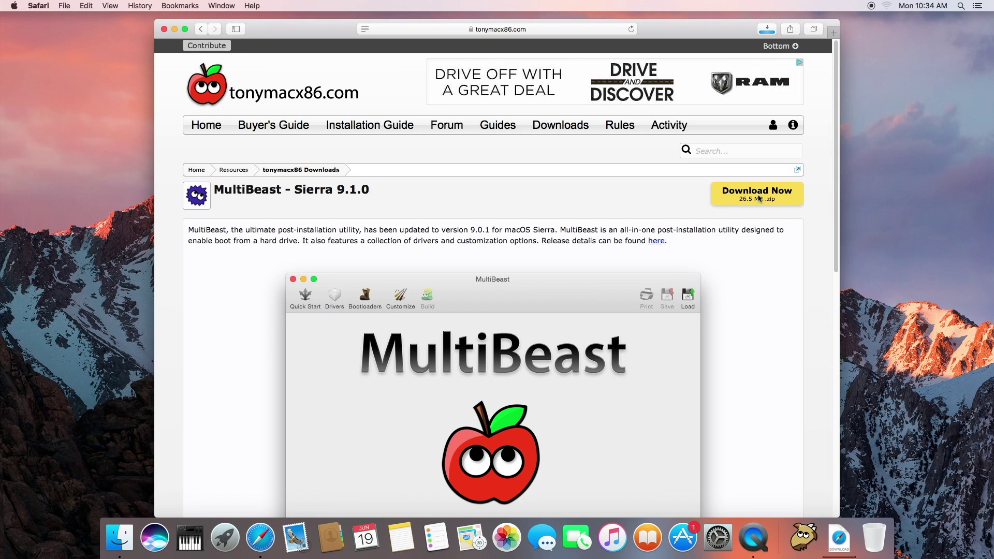
click(767, 31)
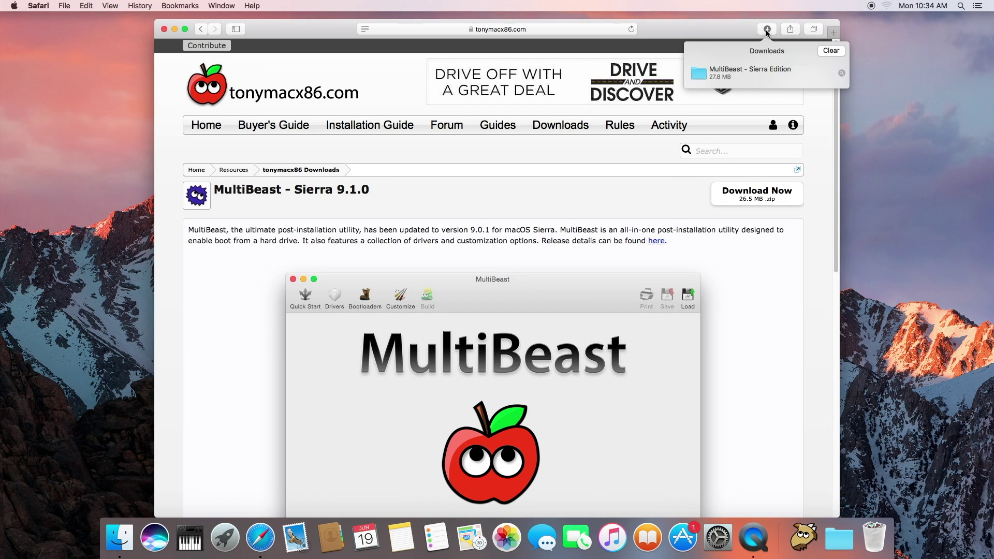
- Launch MultiBeast from the Downloads 'MultiBeast - Sierra Edition' folder, approving the open prompt, and close Finder
key(super+q)
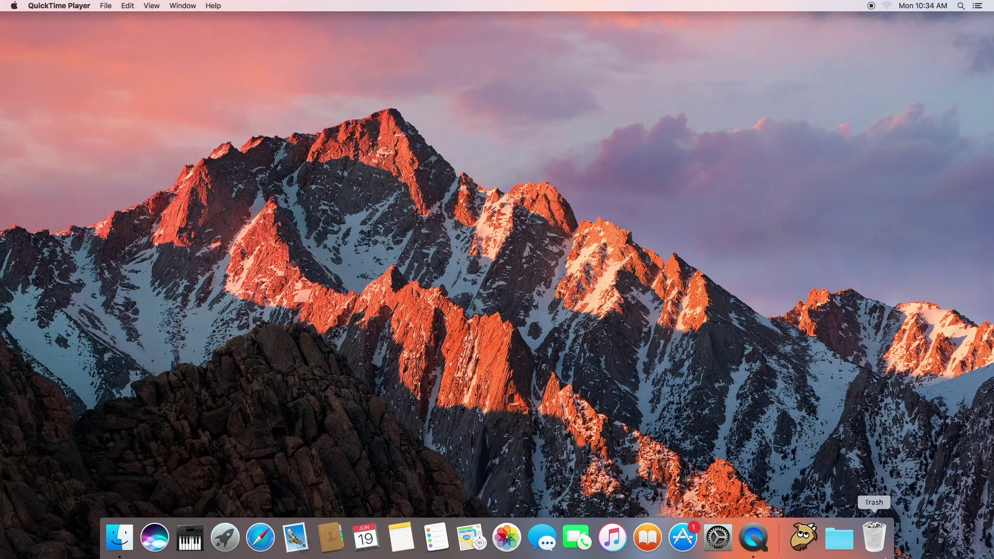
click(839, 539)
click(843, 465)
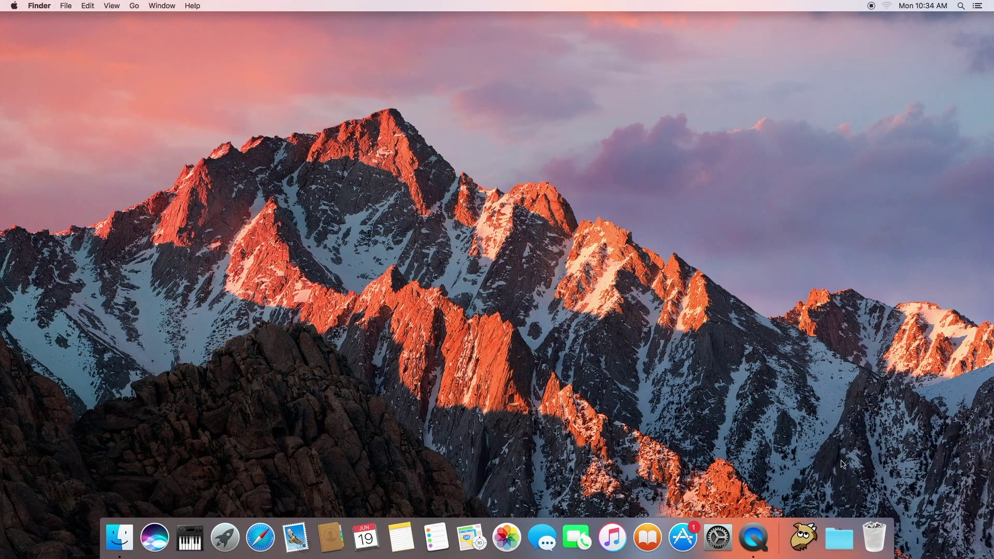
click(582, 125)
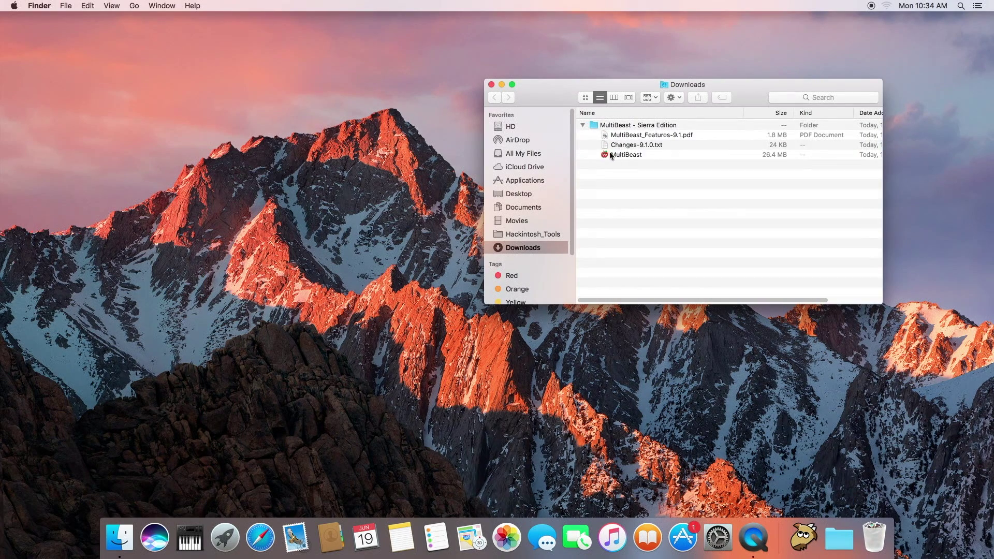
double_click(603, 154)
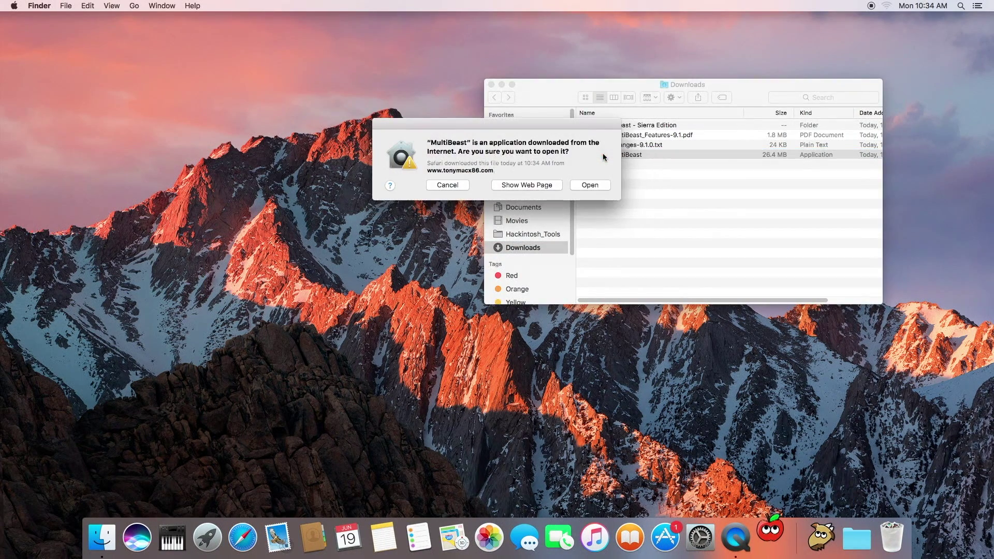
click(590, 185)
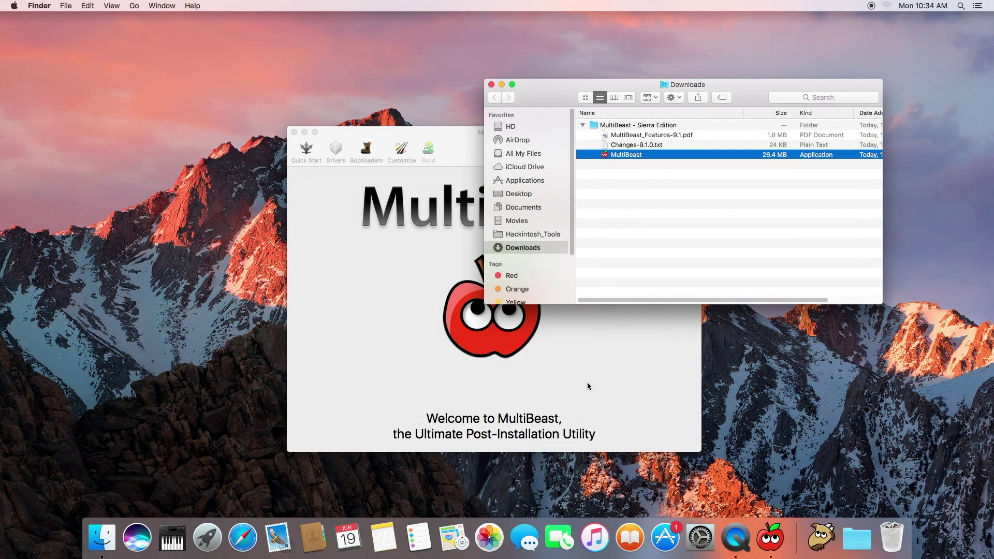
key(super+w)
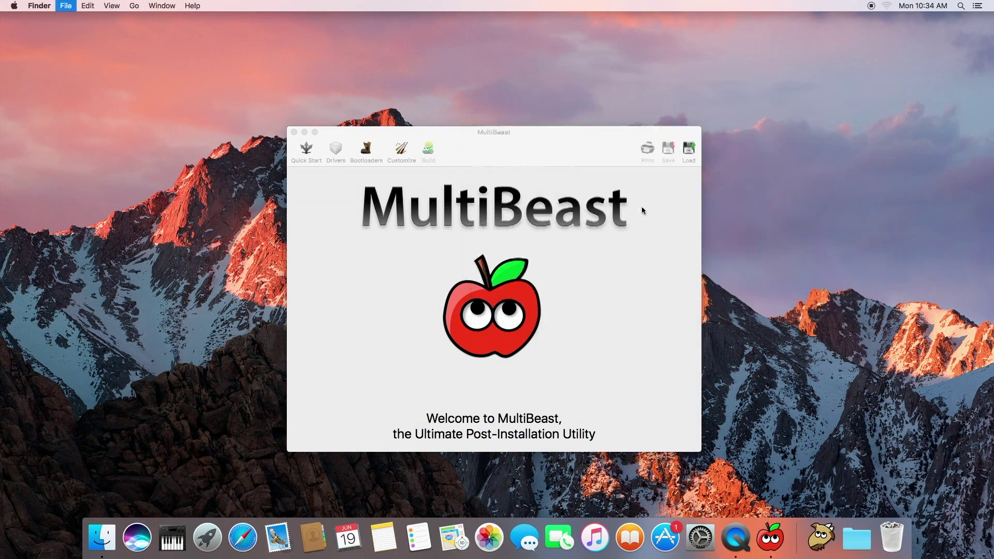
click(615, 266)
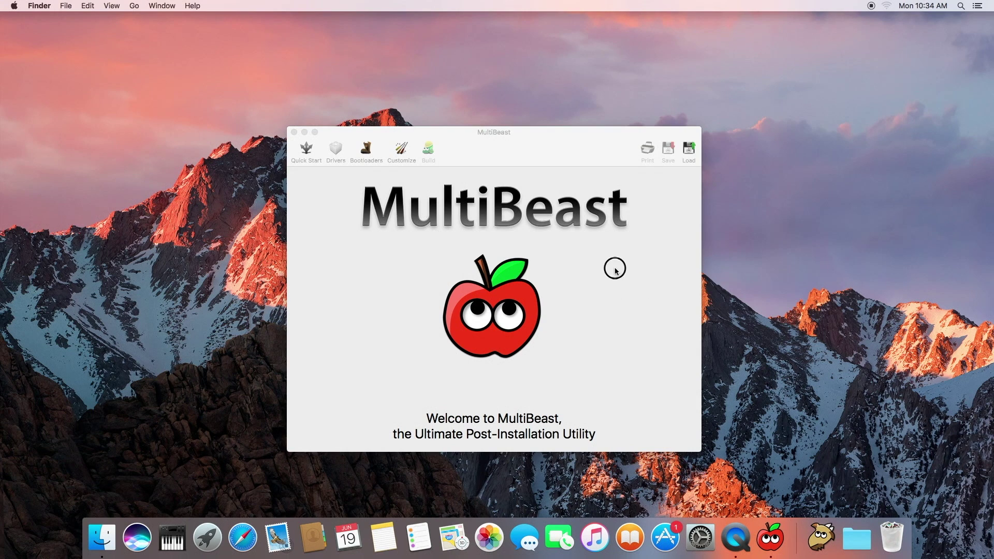
- Apply the Quick Start UEFI Boot Mode preset and move to the Drivers section
click(305, 152)
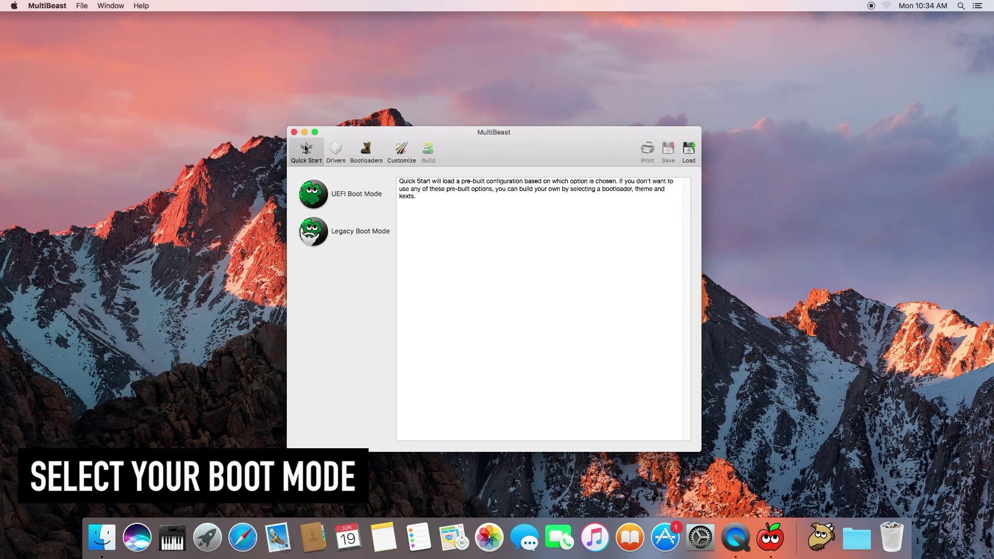
click(313, 191)
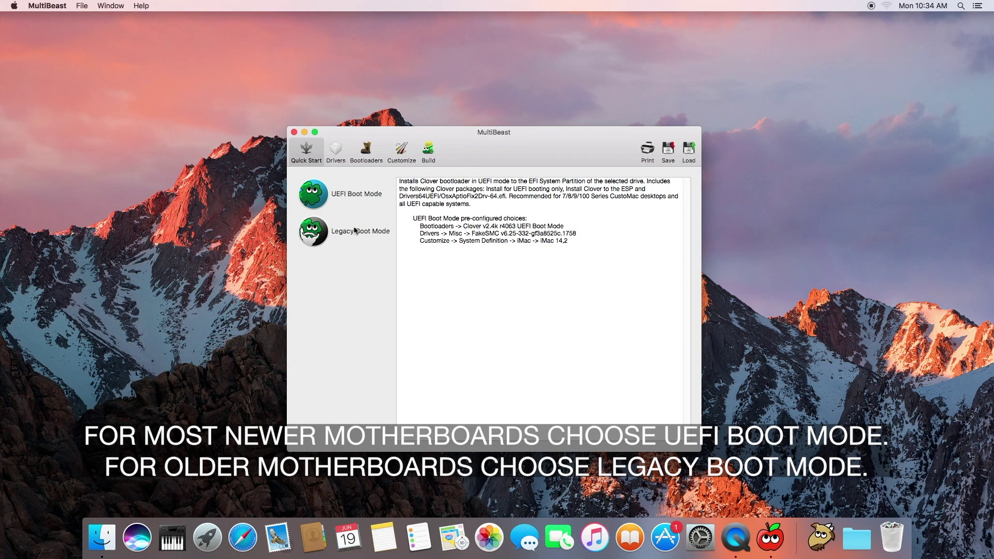
click(335, 154)
- Expand the Universal and Realtek ALCxxx audio driver lists, then switch to the Disk drivers
click(386, 192)
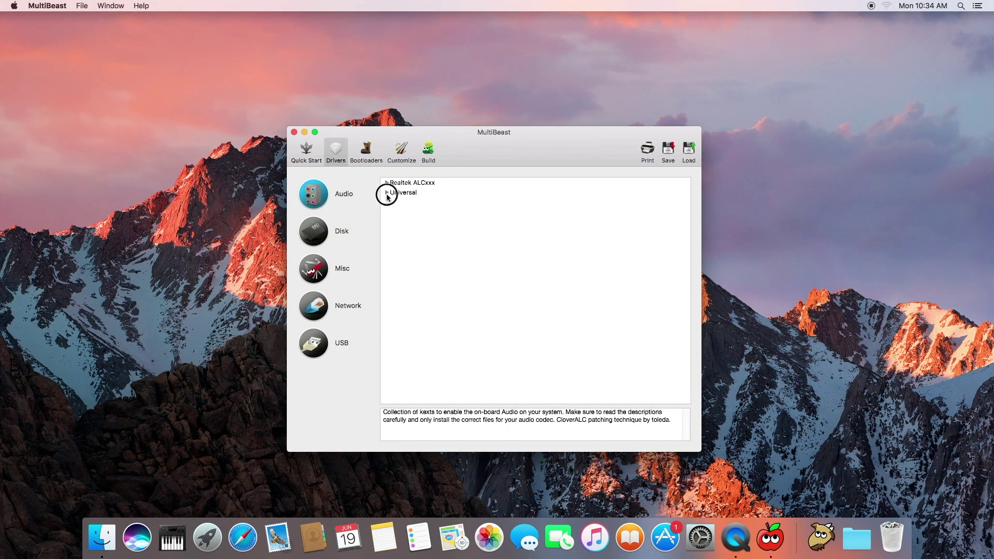
click(387, 183)
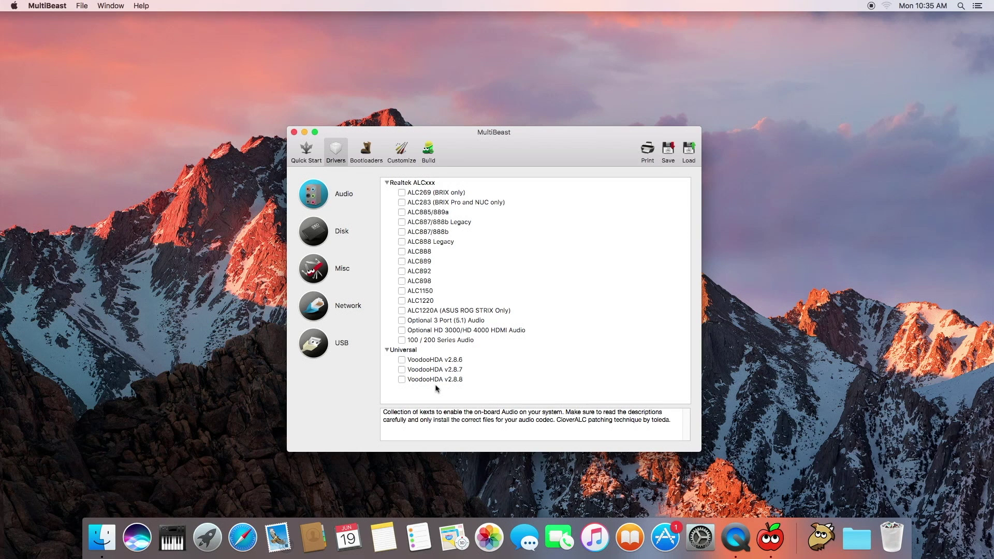
click(311, 235)
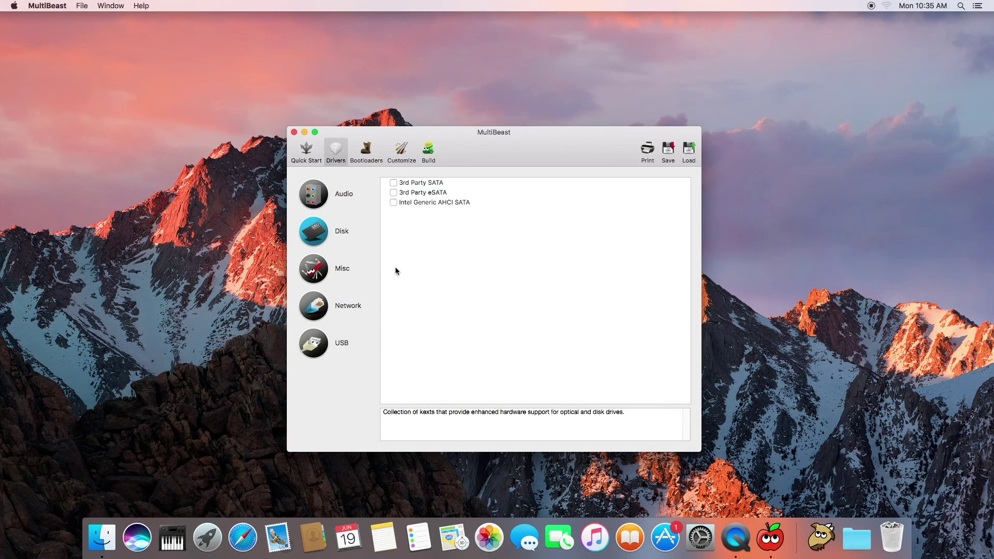
- Tick the 3rd Party SATA, 3rd Party eSATA and Intel Generic AHCI SATA disk drivers
click(393, 183)
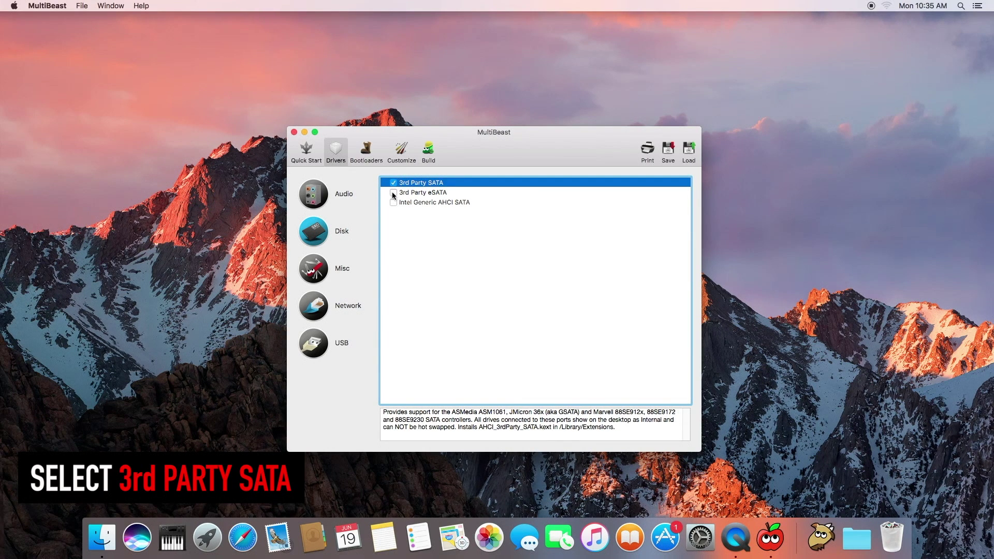
click(393, 192)
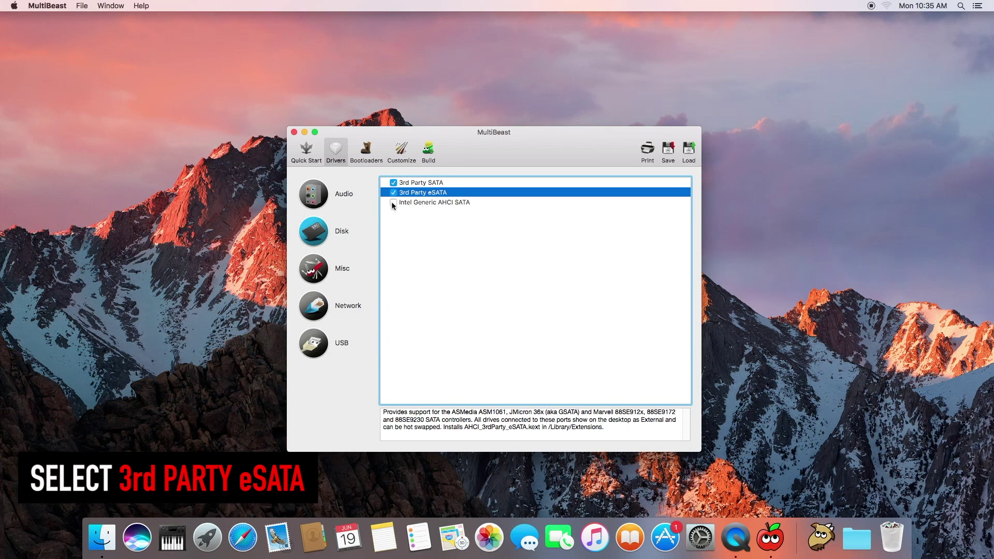
click(393, 203)
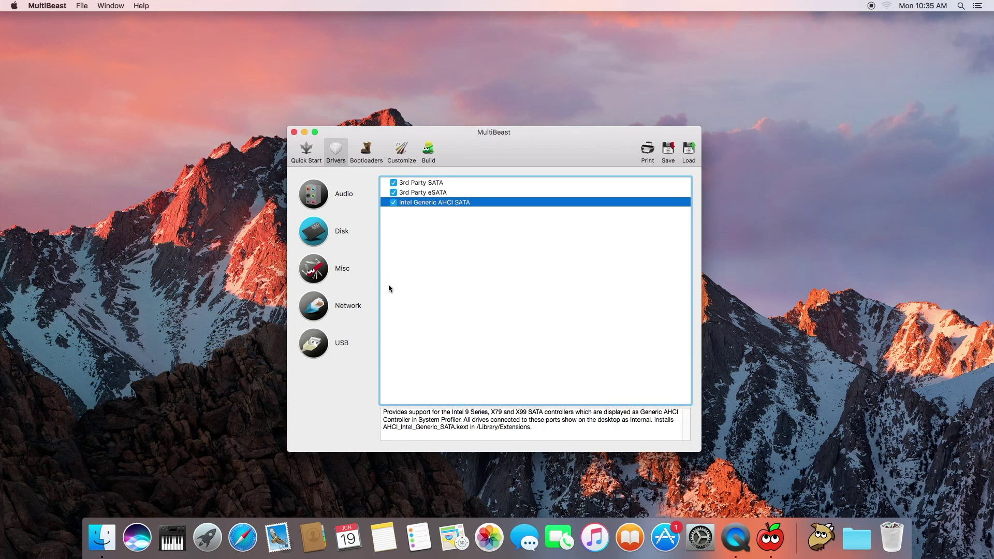
click(326, 269)
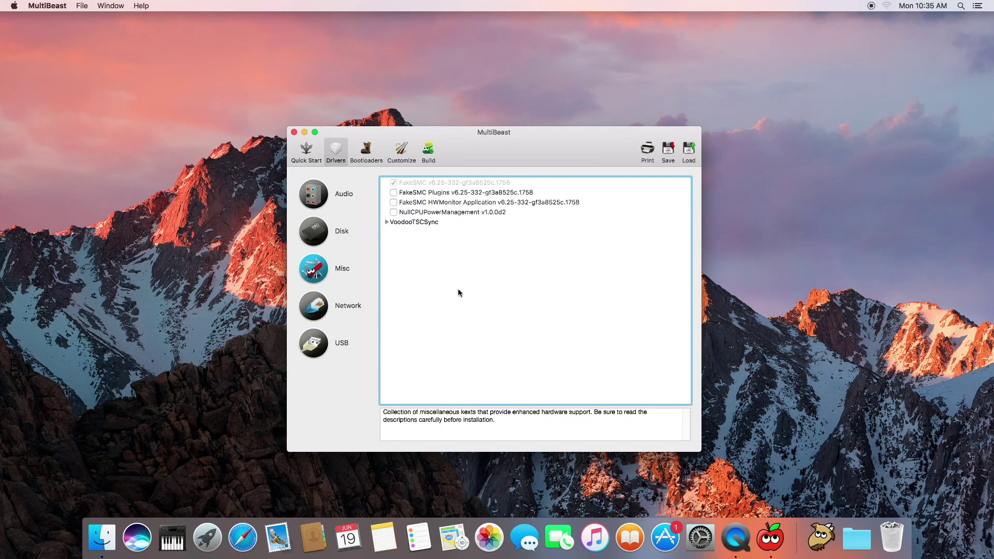
- Tick FakeSMC Plugins, HWMonitor, NullCPUPowerManagement and VoodooTSCSync 6 Core under Misc drivers
click(393, 193)
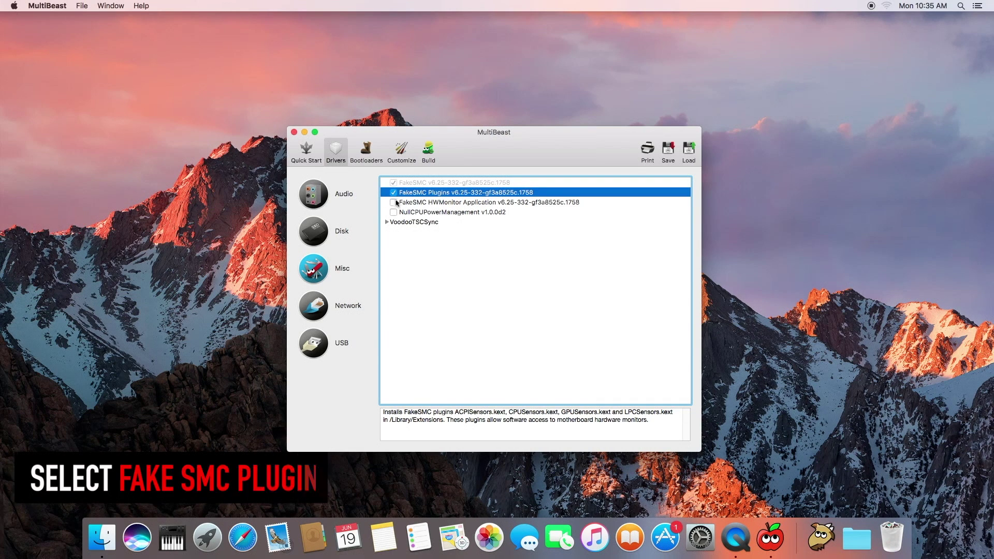
click(393, 203)
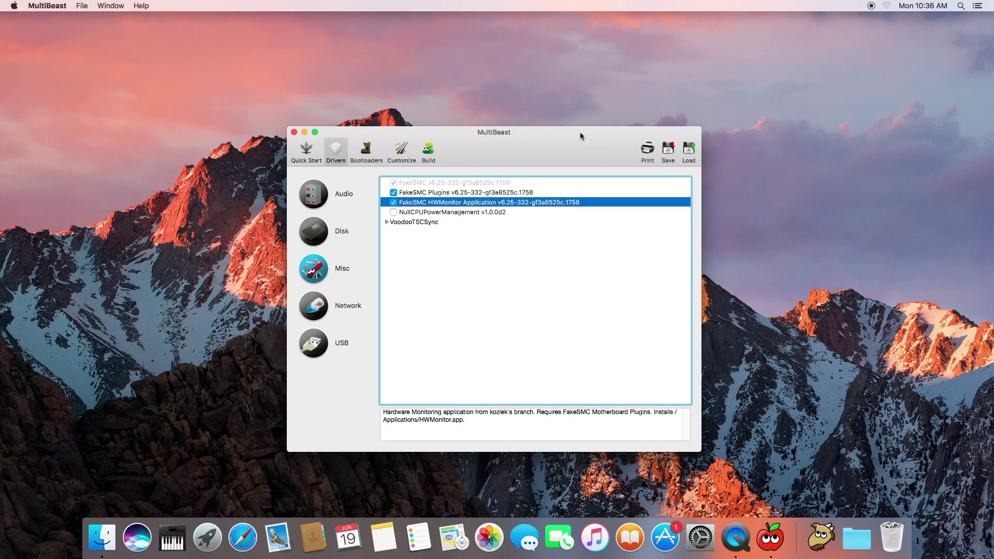
click(394, 213)
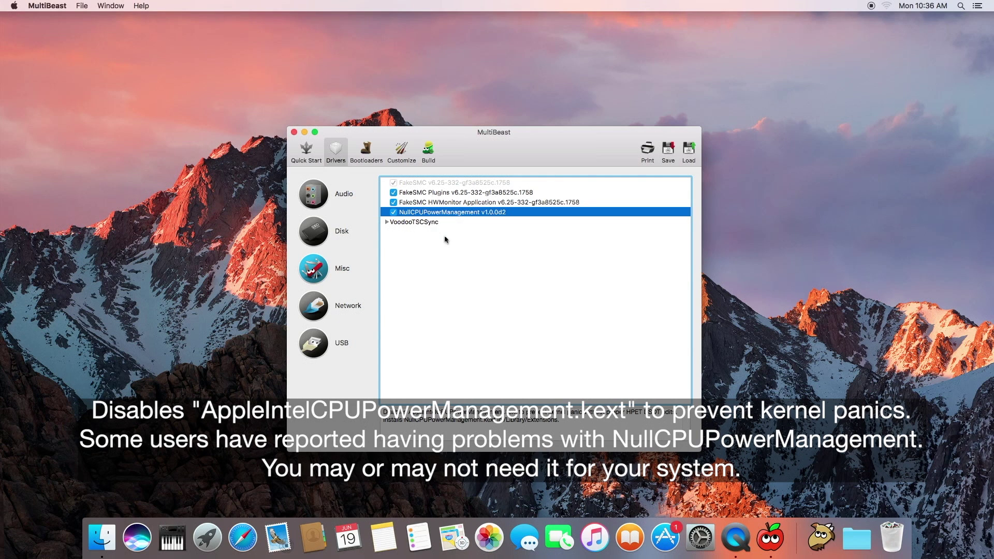
click(386, 222)
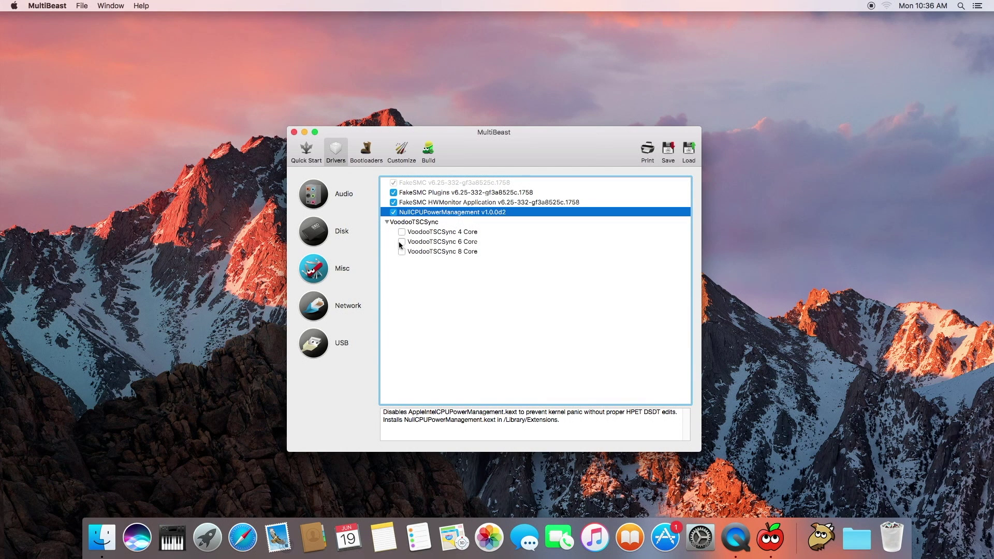
click(402, 242)
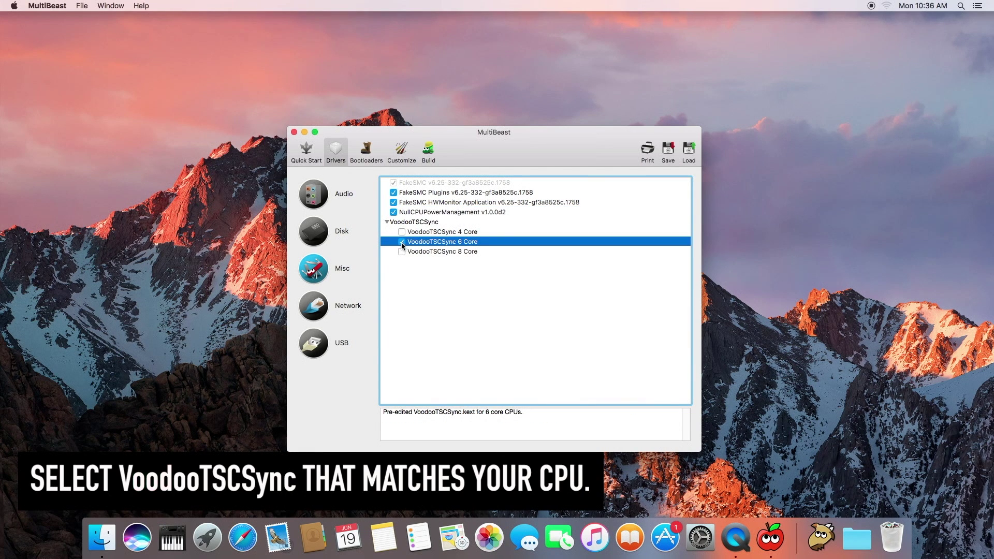
click(317, 346)
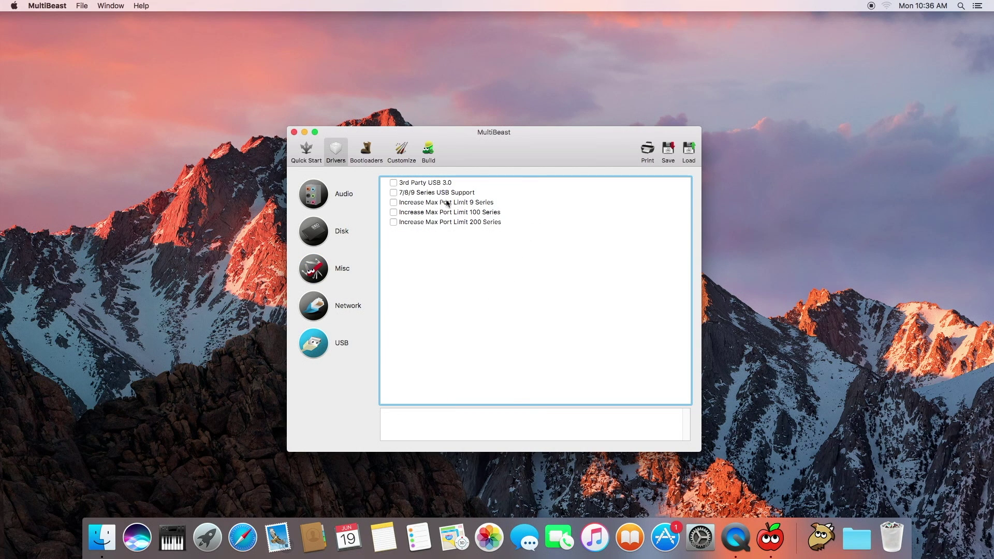
- Tick 3rd Party USB 3.0 and 7/8/9 Series USB Support, keeping Clover UEFI Boot Mode as bootloader
click(393, 183)
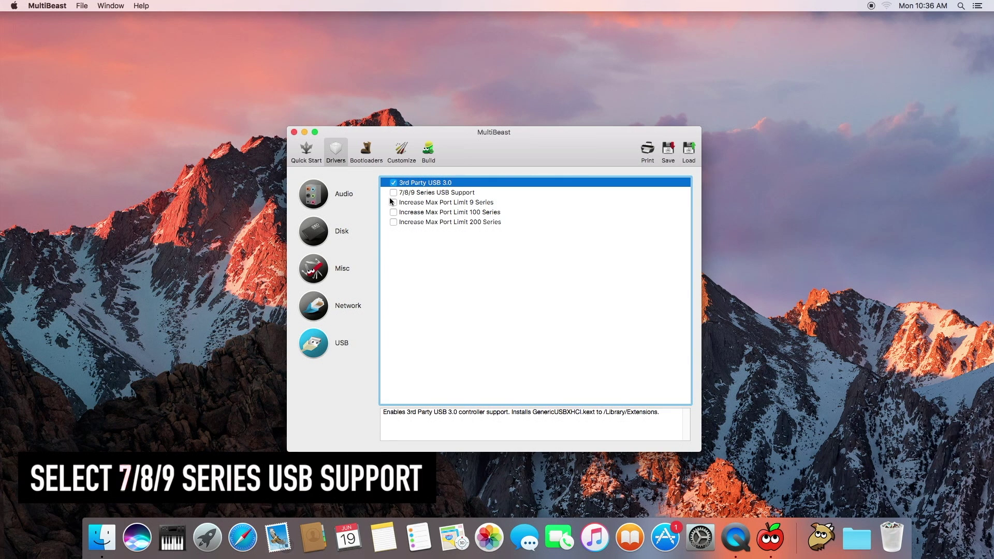
click(394, 194)
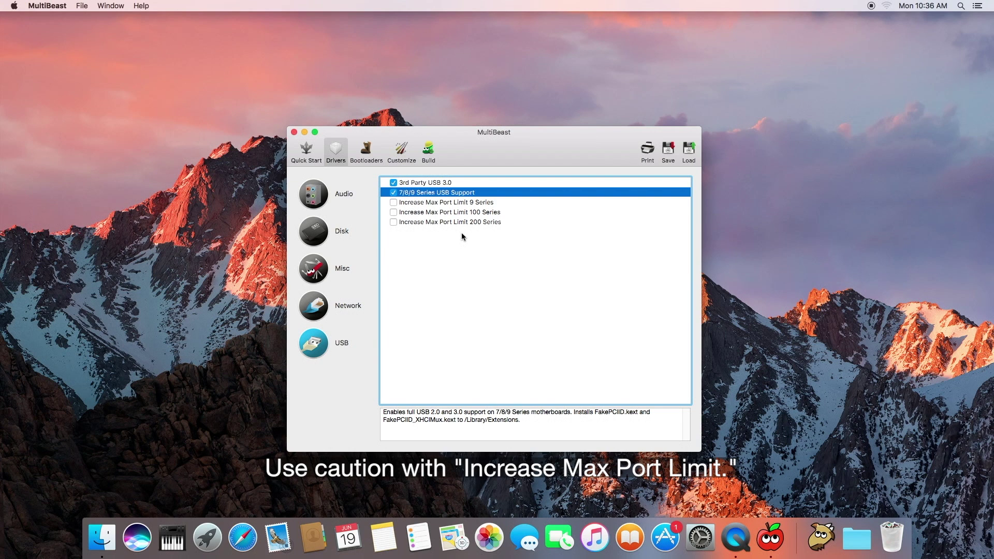
click(367, 151)
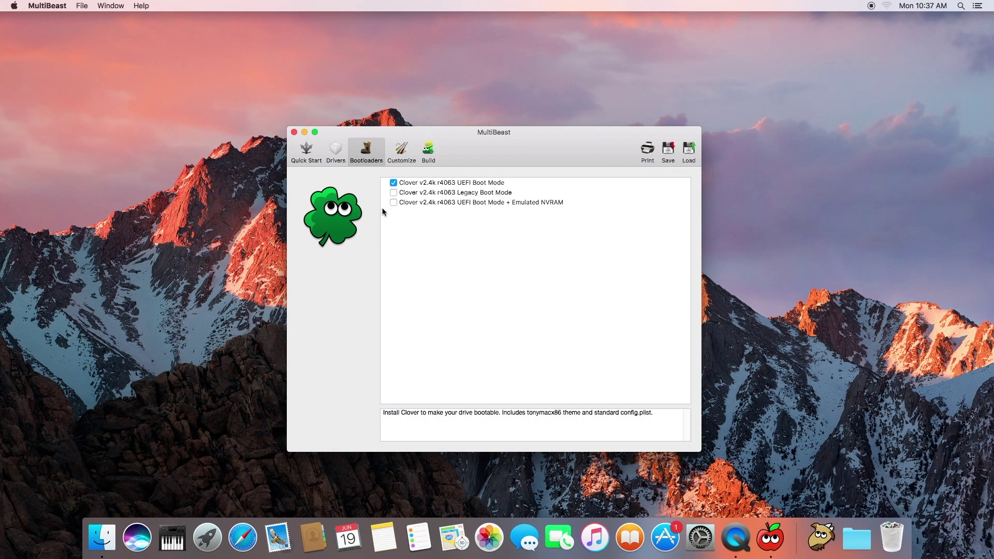
click(399, 154)
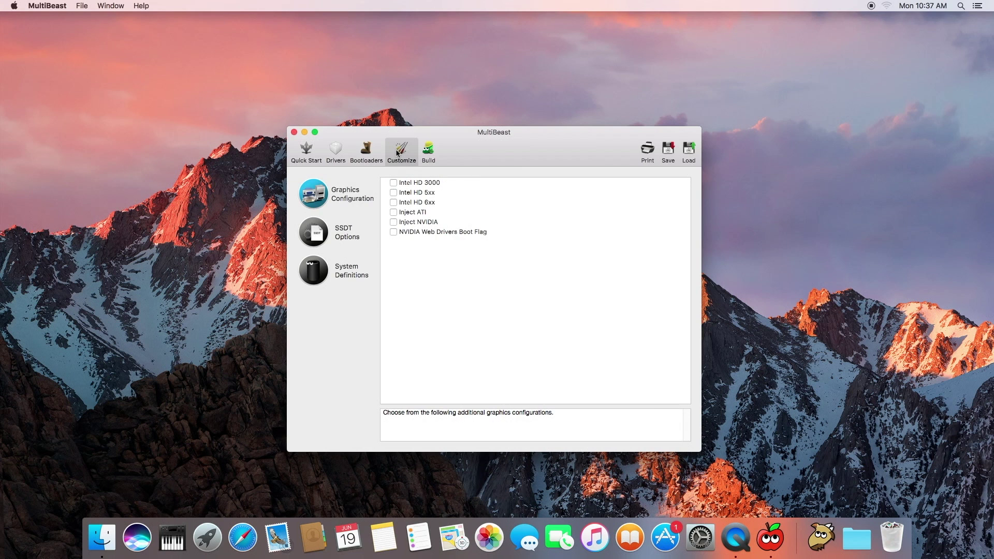
- Review Graphics Configuration and SSDT Options without ticking anything, then open System Definitions
click(319, 195)
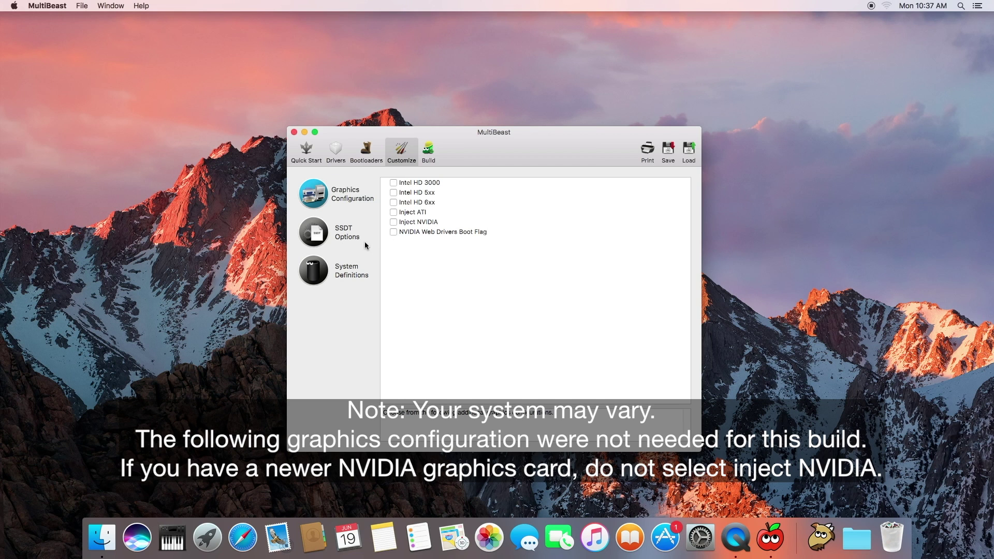
click(319, 236)
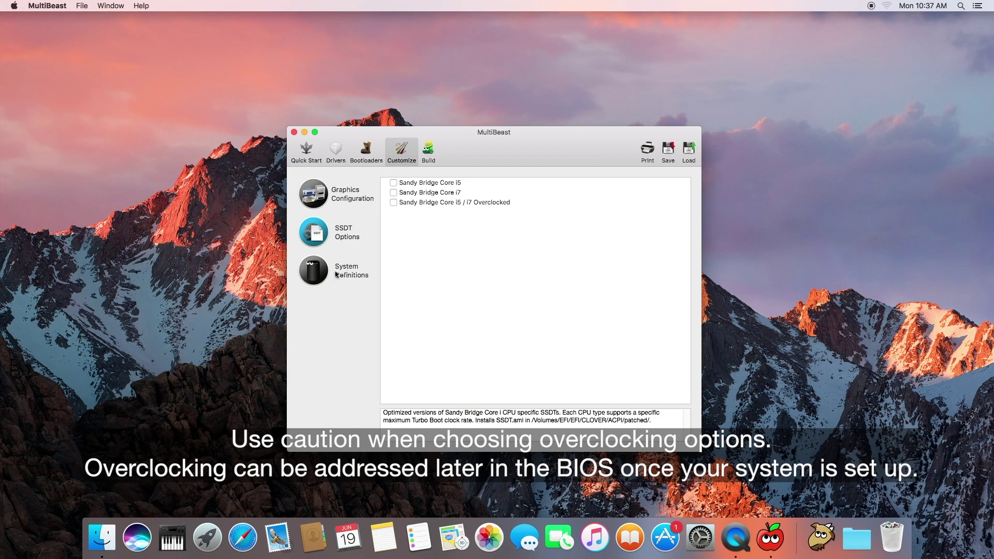
click(317, 277)
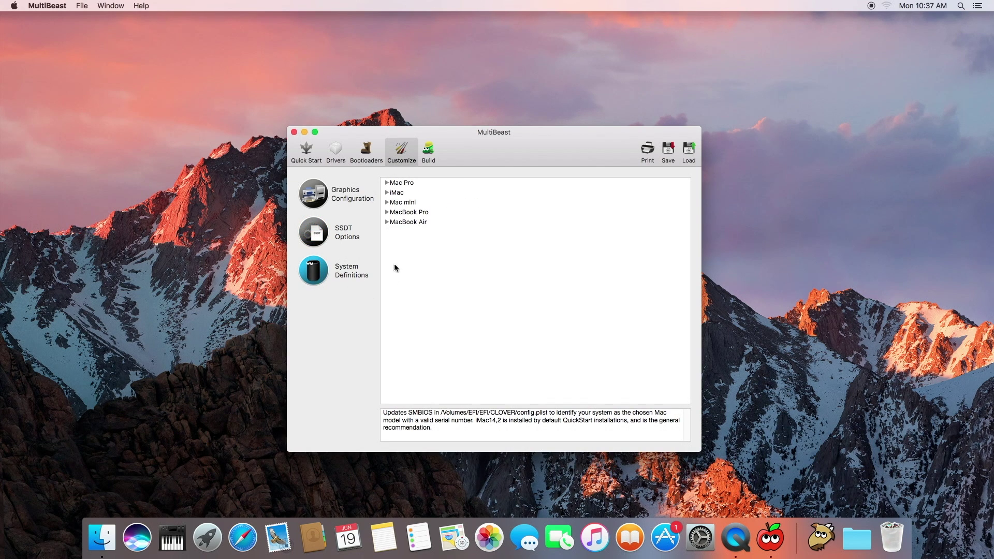
- Browse the Mac Pro and iMac models, keep iMac 14,2 selected, and view the Build summary
click(387, 183)
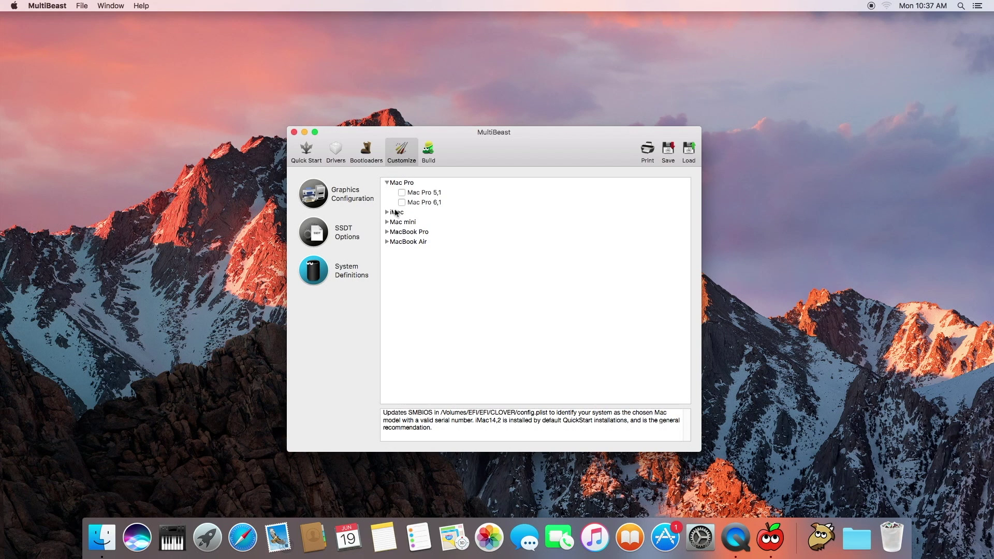
click(386, 183)
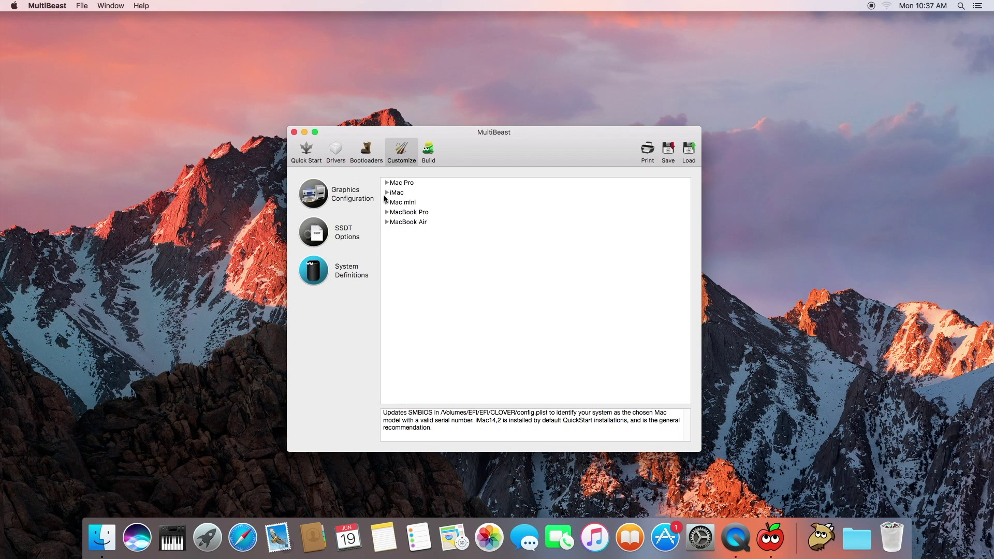
click(387, 193)
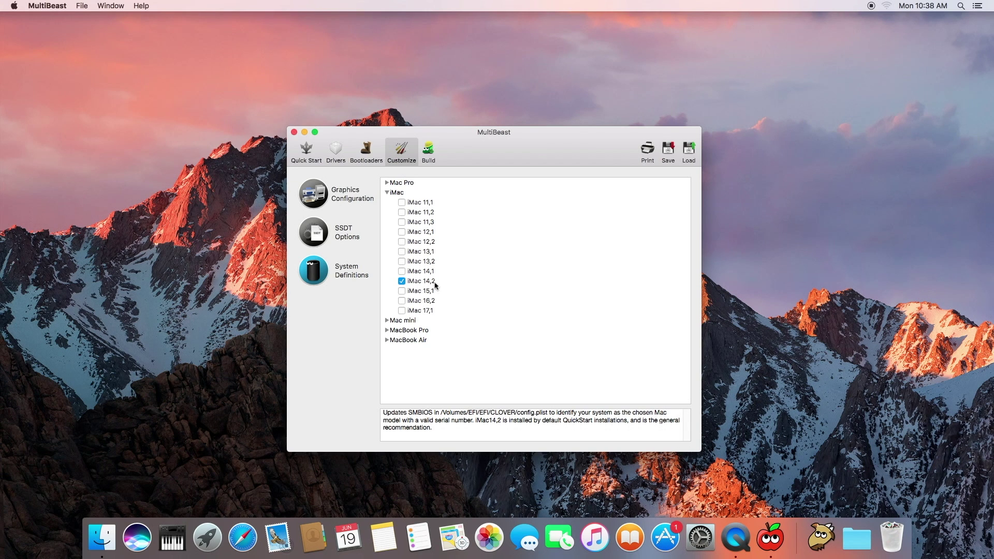
click(430, 152)
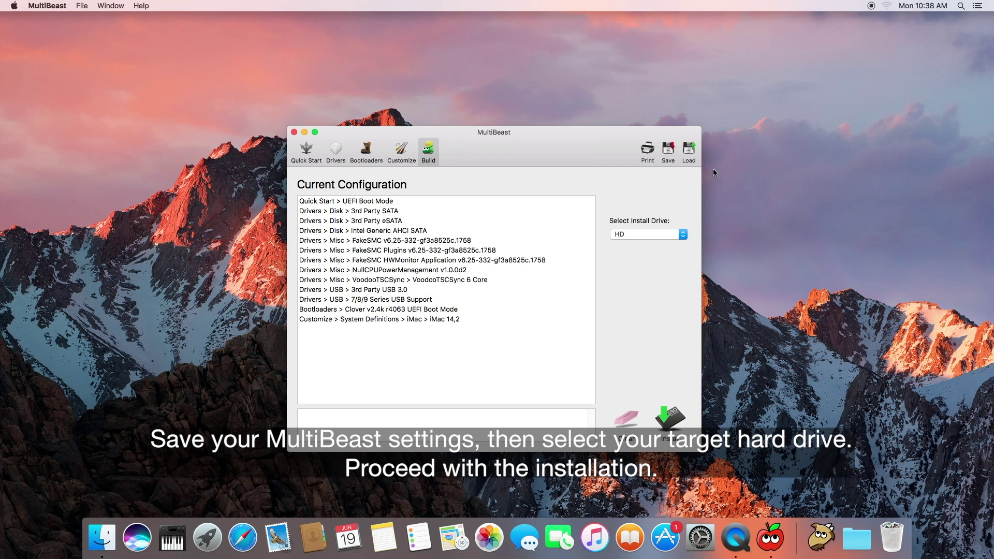
- Save the MultiBeast settings as 'Multi Setup' in the Documents folder
click(668, 150)
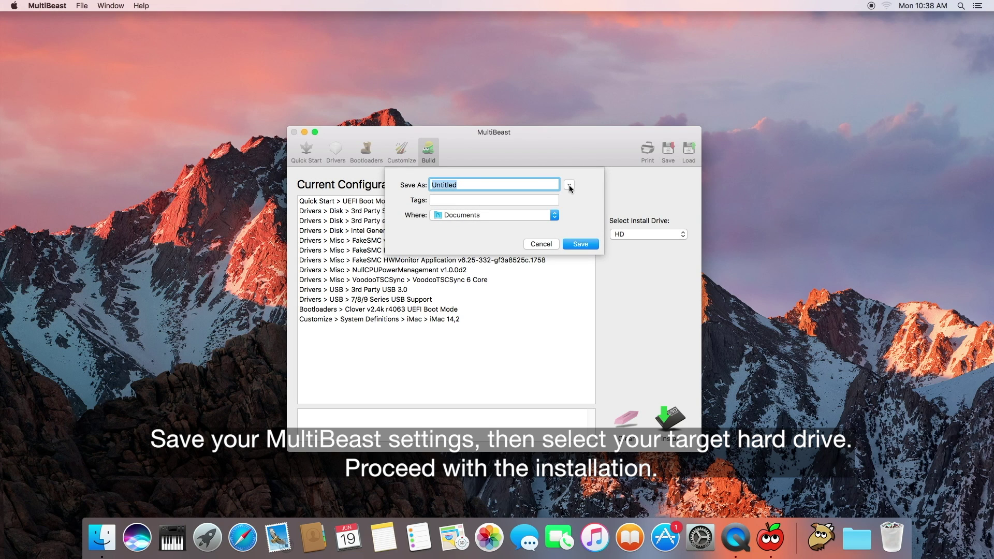
text(Multi Set)
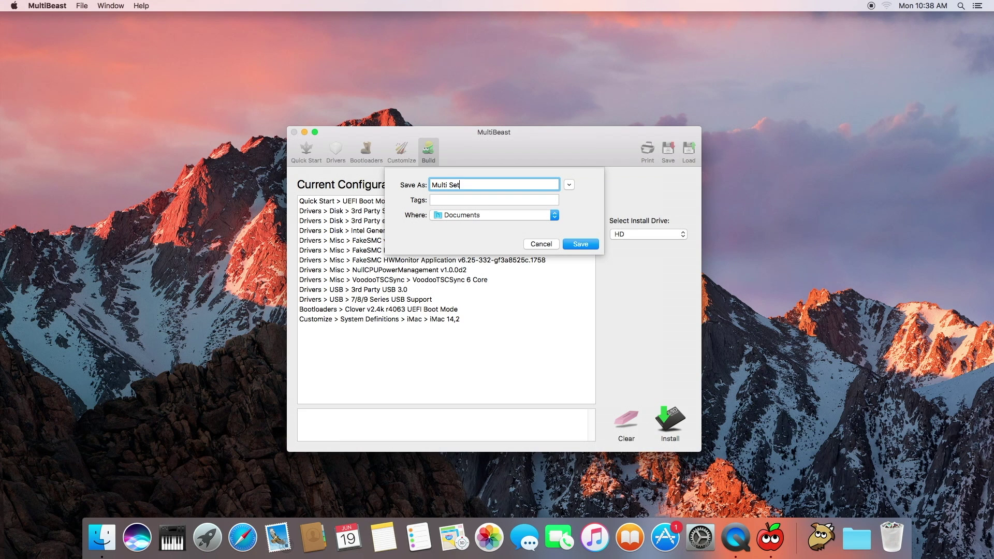
text(upp)
click(590, 245)
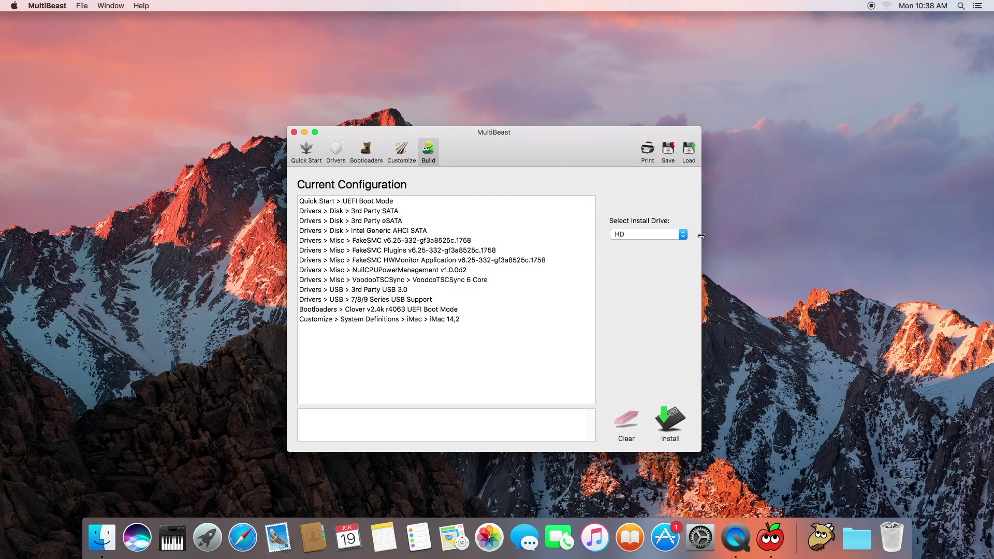
- Install the configuration to HD, agreeing to the licence and authorising the helper with the admin password
click(679, 420)
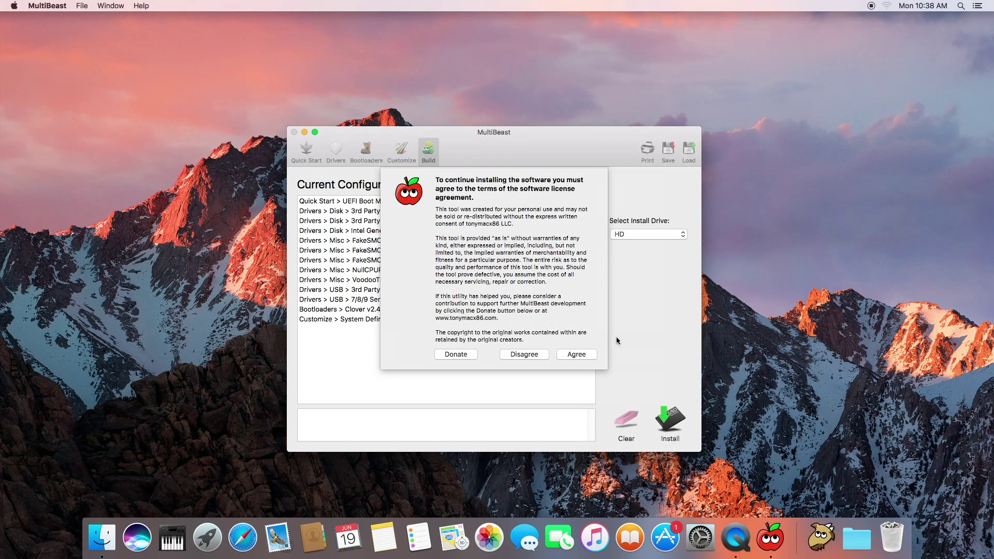
click(575, 357)
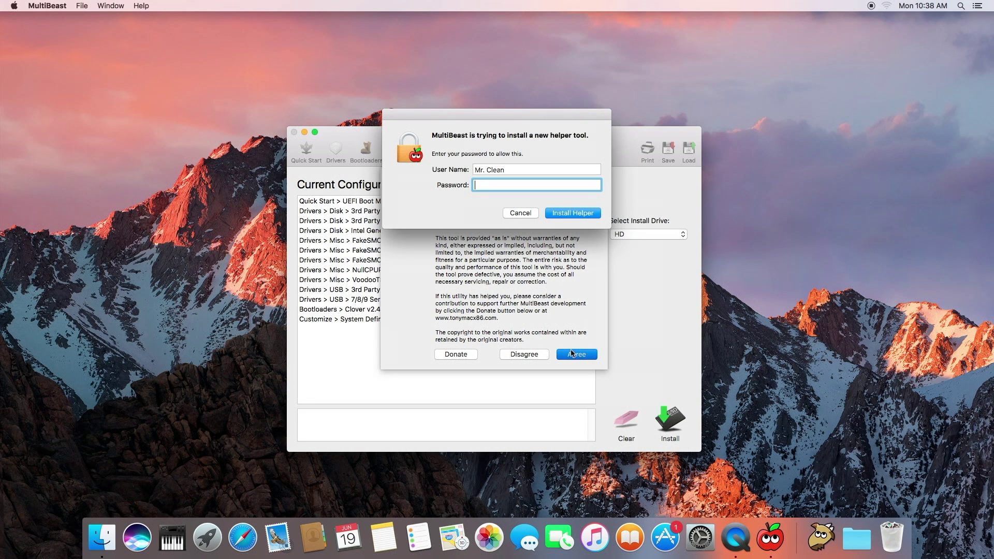
text(**************)
key(Return)
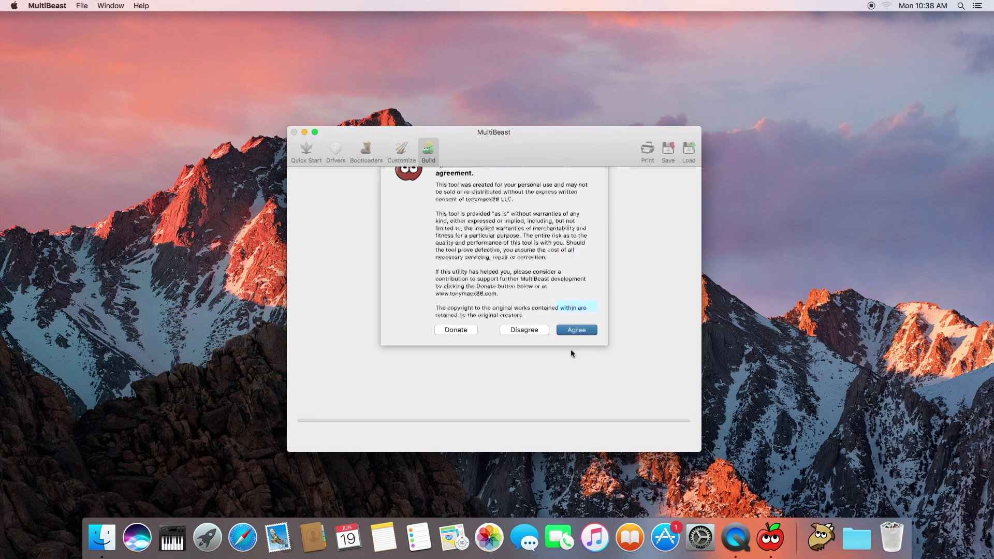